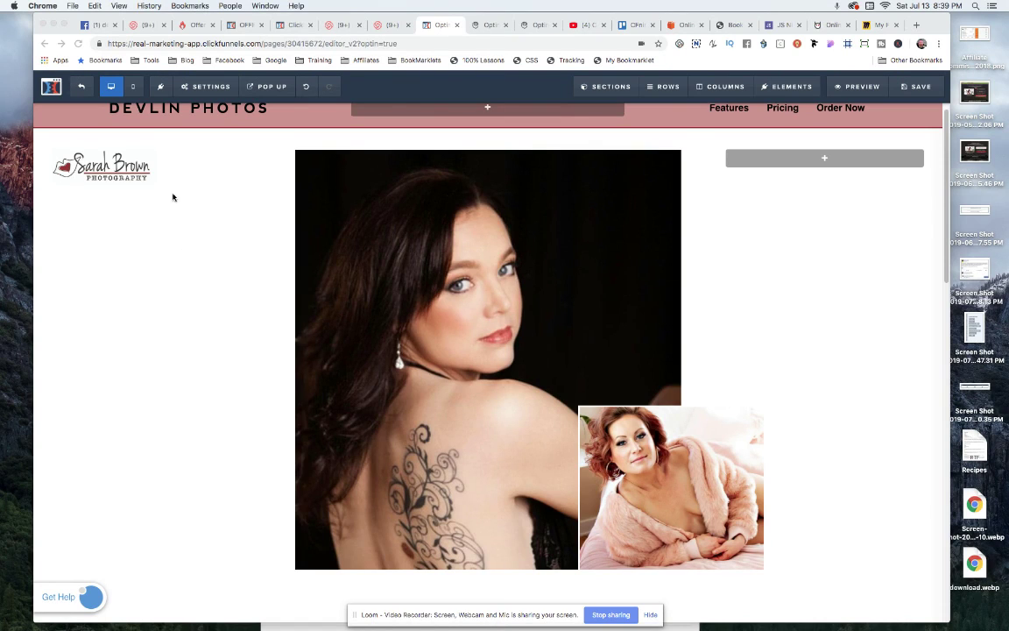
Review the photography logo's image settings, keeping width 200 and Left alignment
left_click(509, 142)
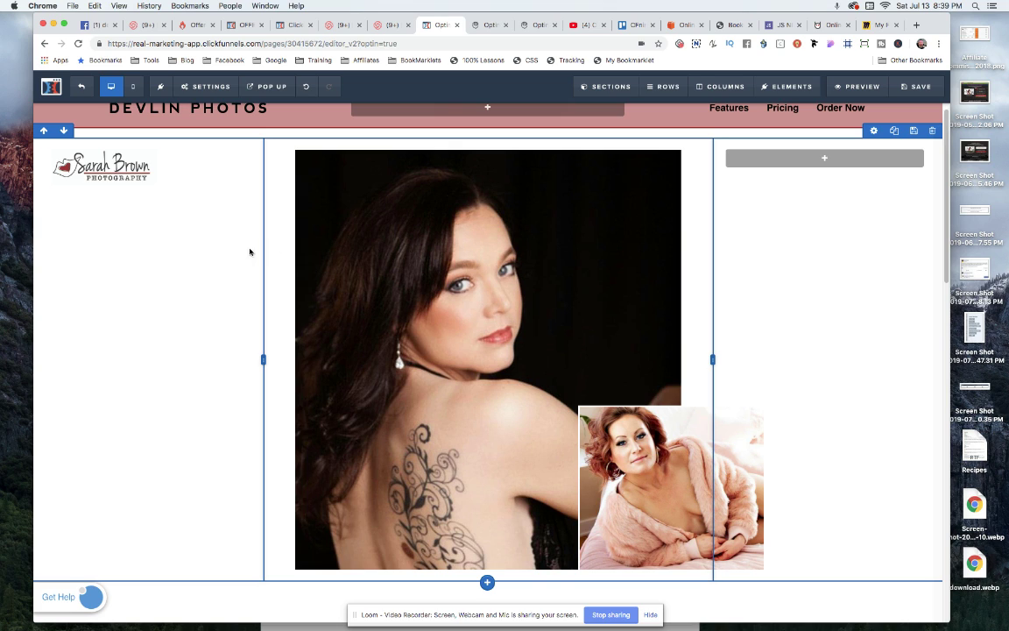
left_click(164, 169)
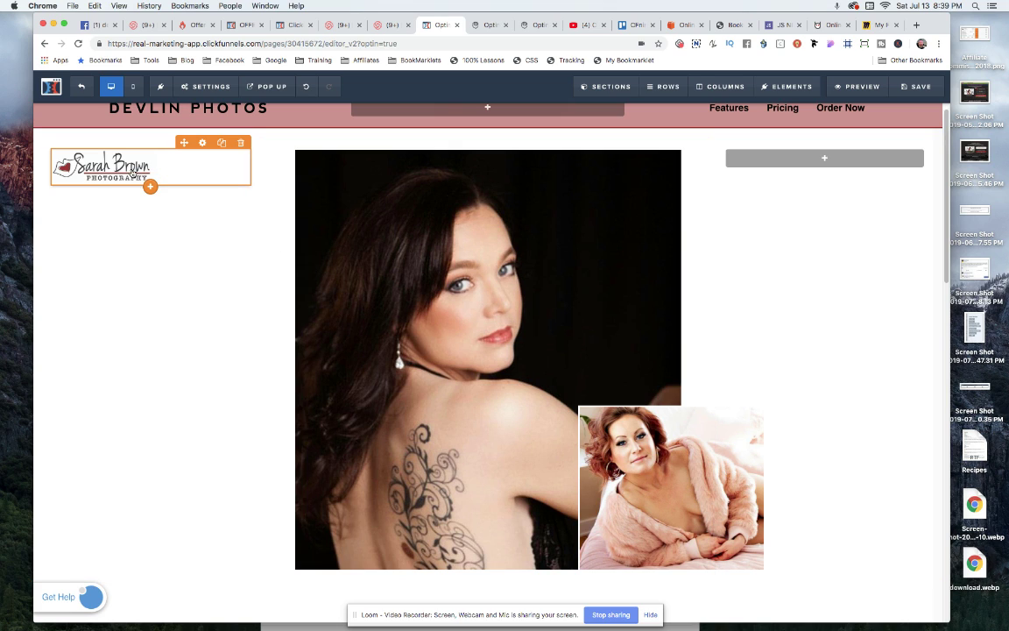
left_click(202, 143)
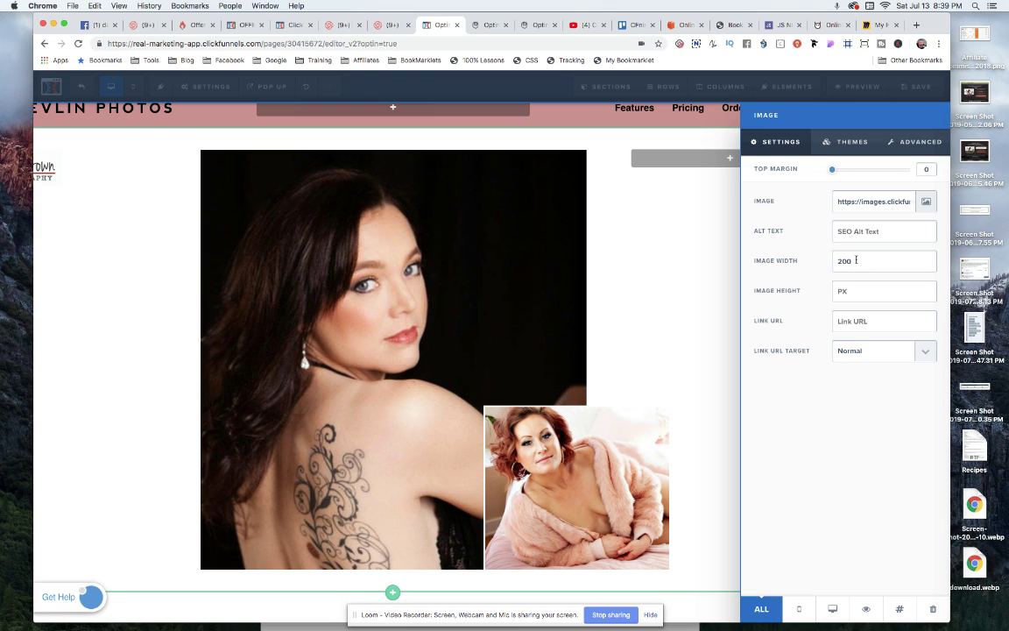
left_click_drag(856, 260, 838, 261)
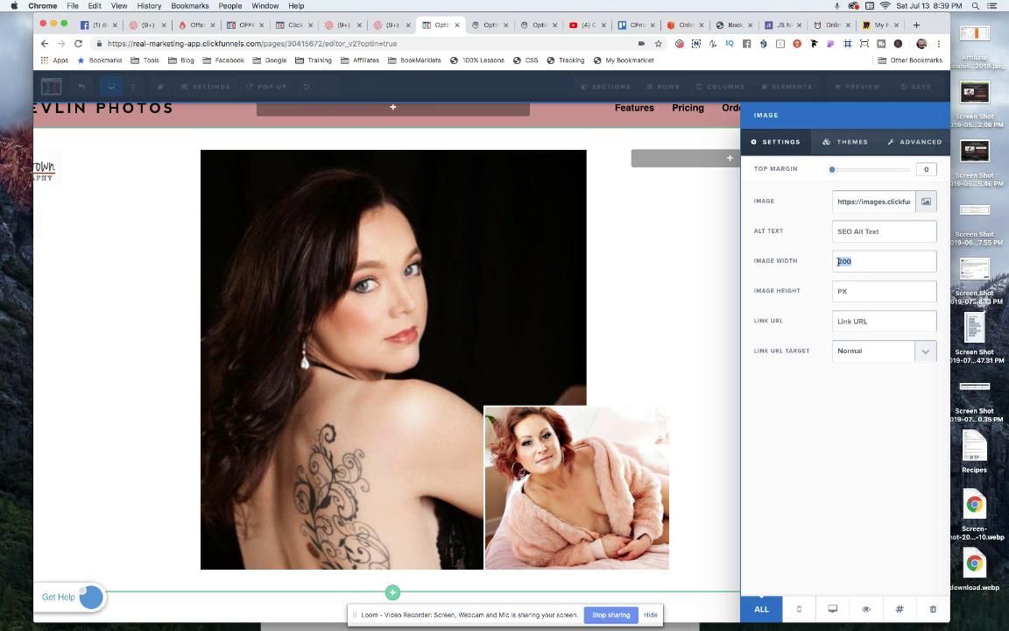
left_click(889, 141)
left_click(863, 202)
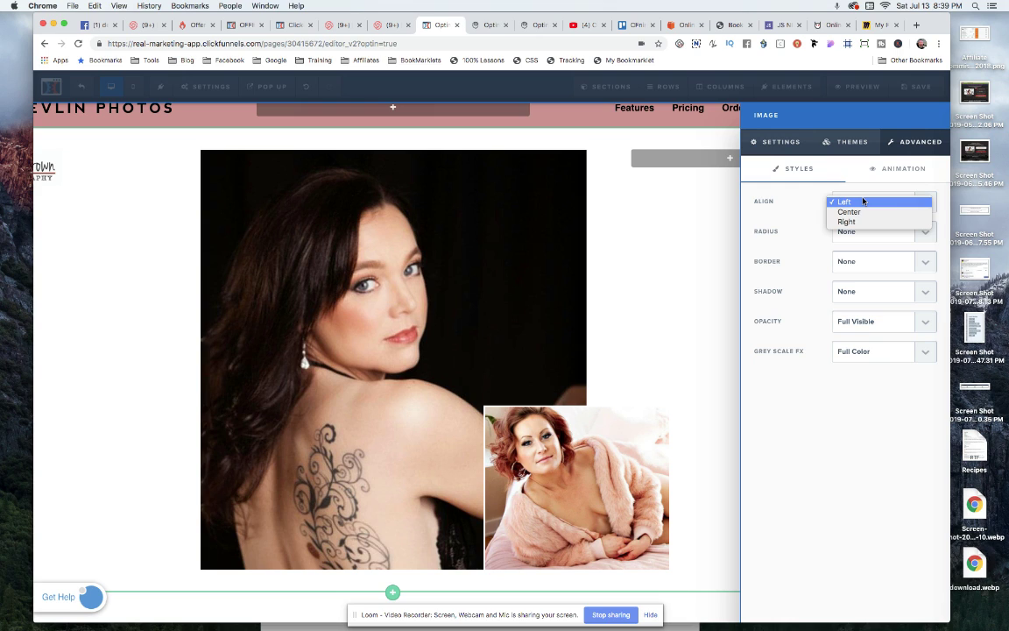
left_click(714, 217)
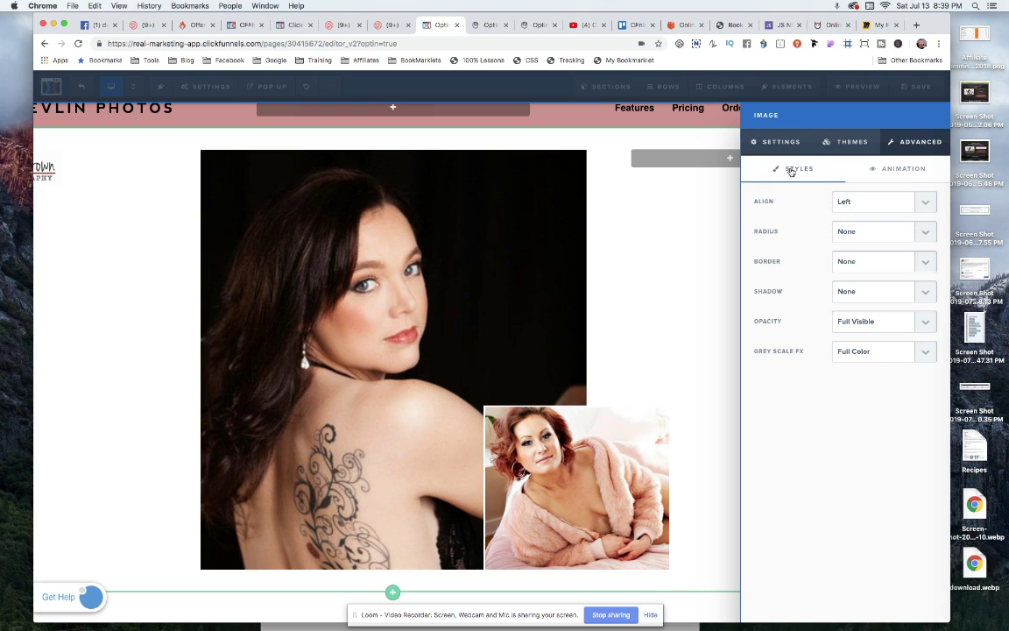
left_click(775, 141)
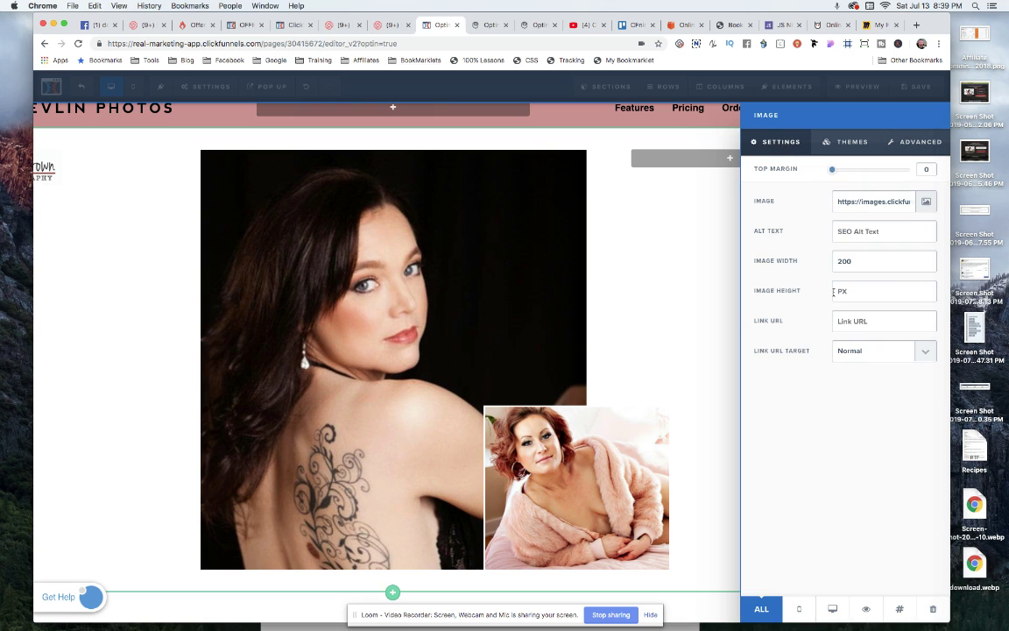
left_click(142, 264)
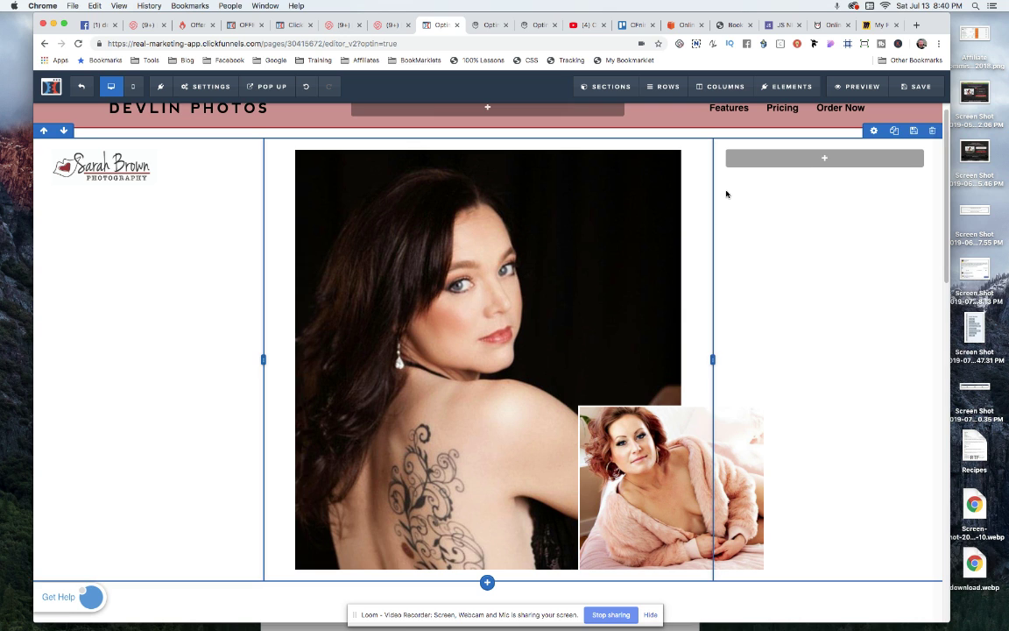
Inspect the middle photo column's basic and advanced settings without changing them
left_click(723, 88)
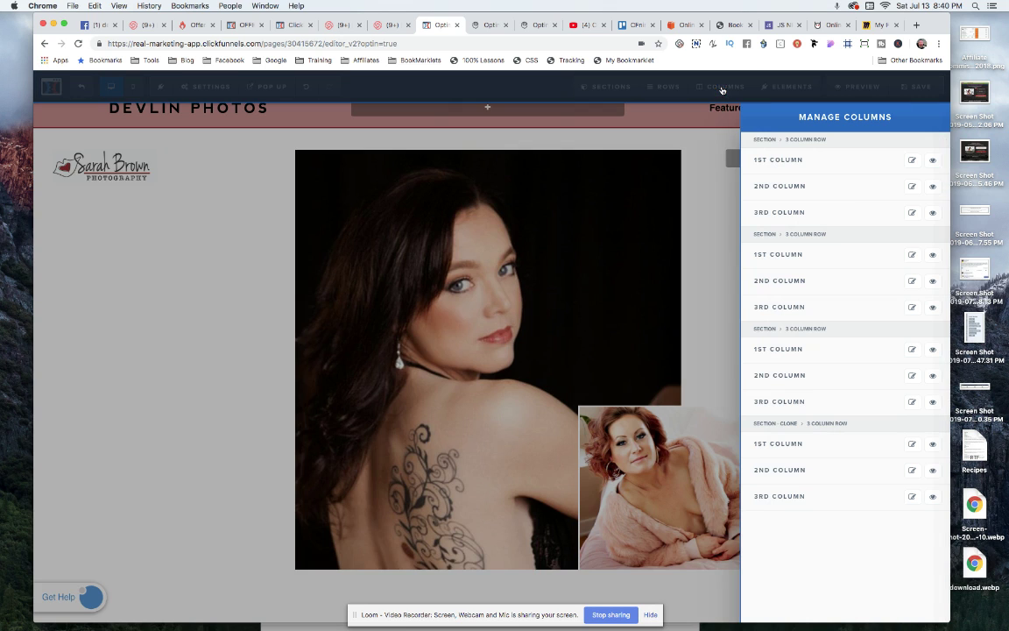
left_click(766, 282)
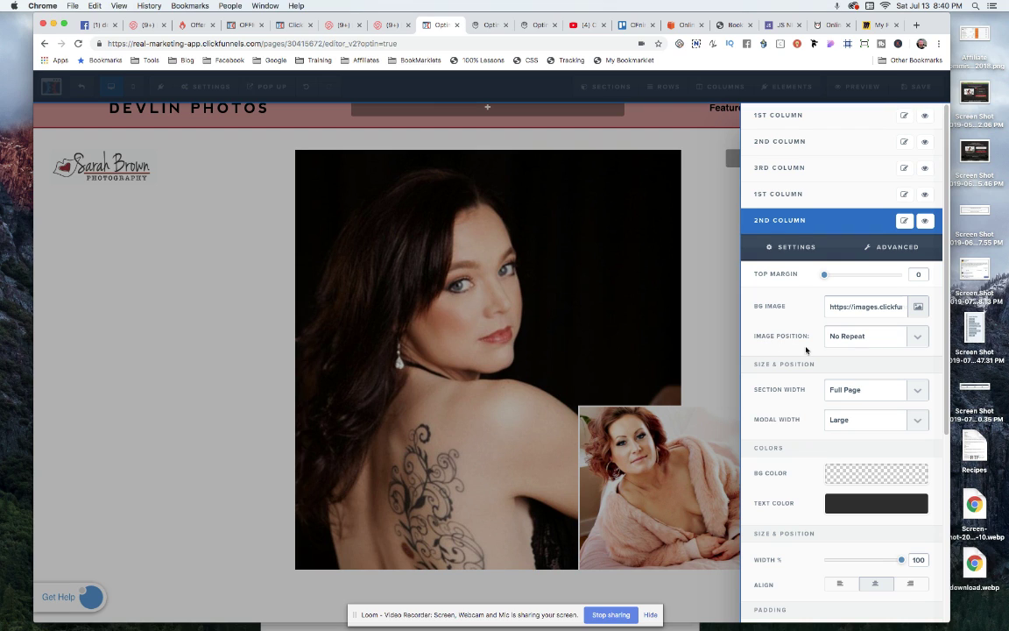
scroll(805, 350, "down", 3)
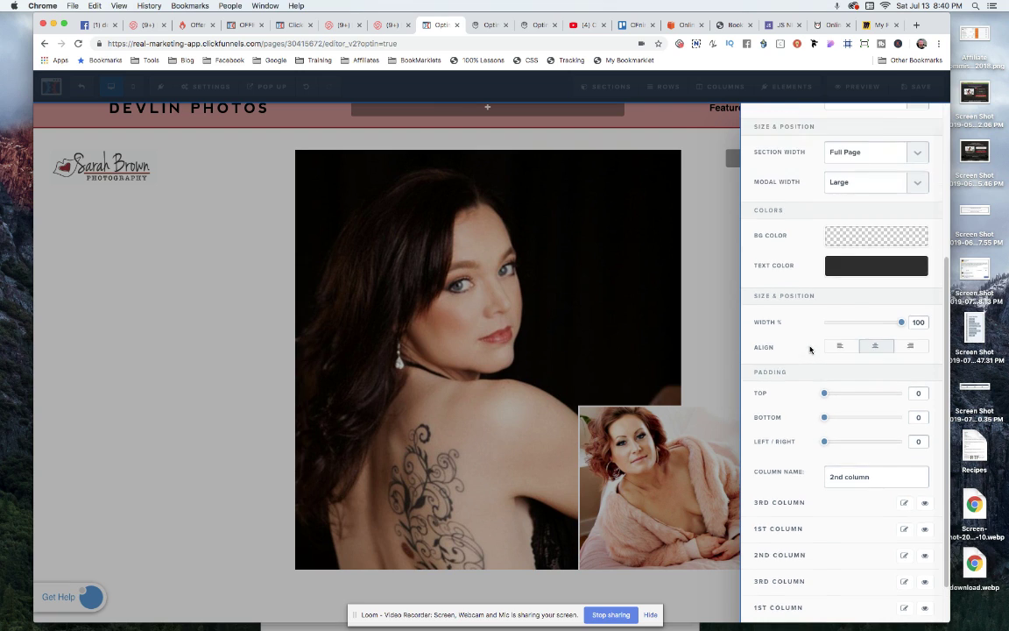
left_click(779, 535)
left_click(885, 161)
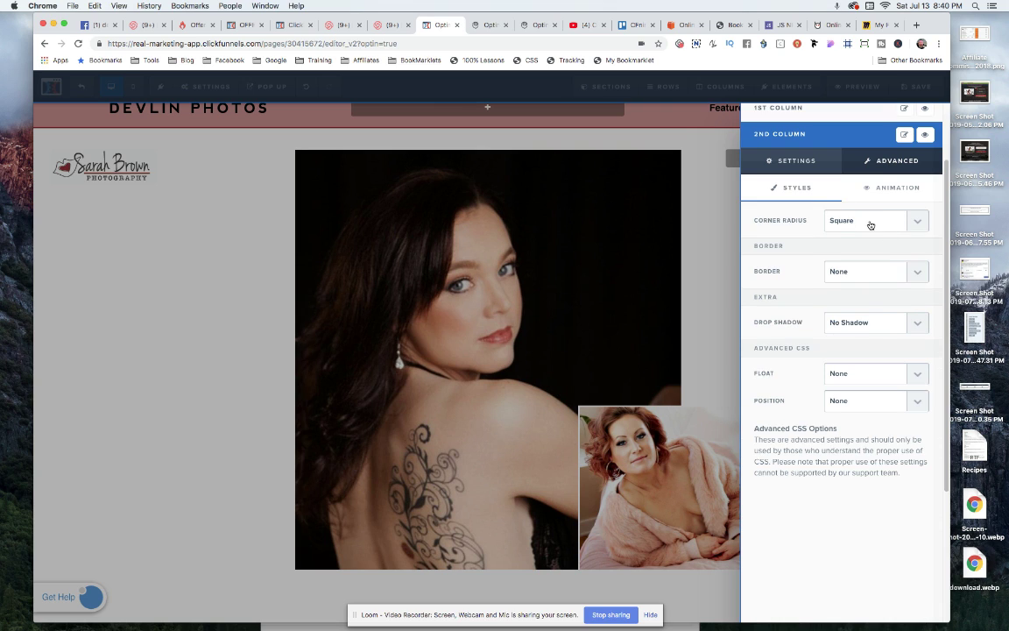
left_click(799, 163)
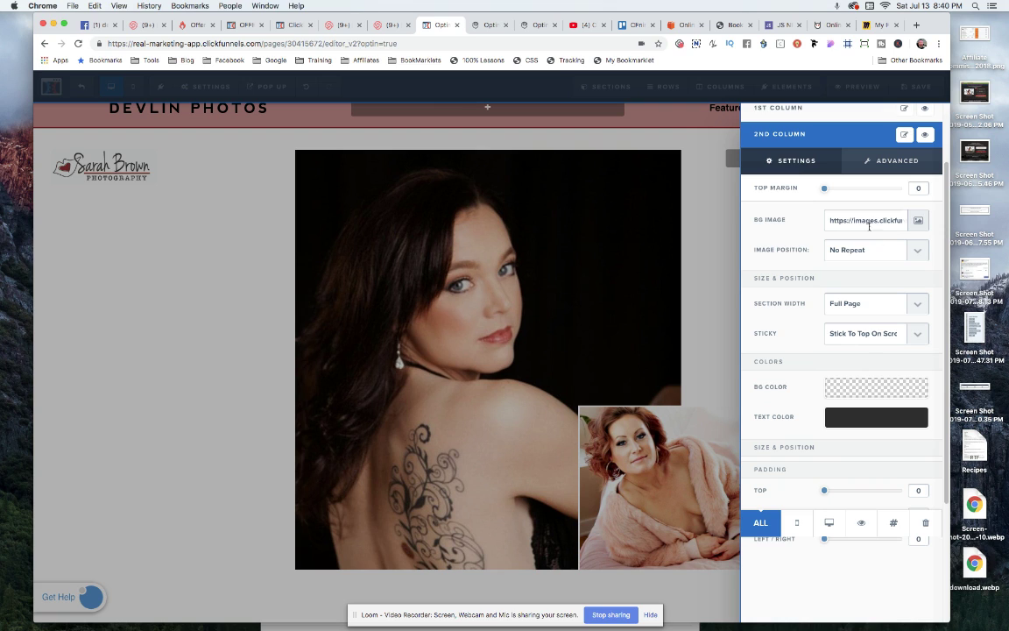
left_click(590, 282)
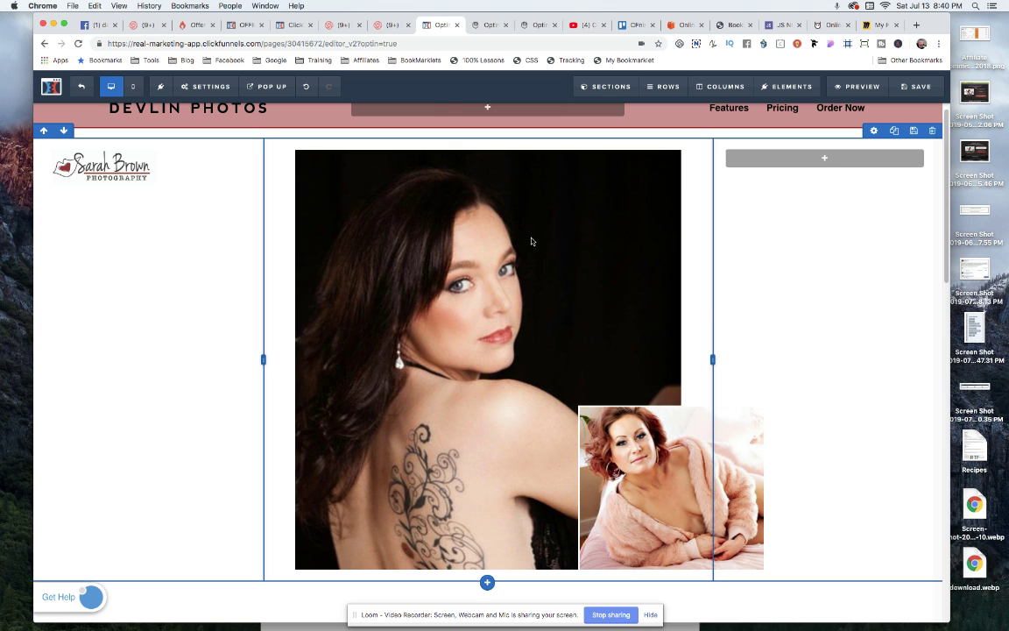
Delete the */ closing the /* Section 1 comment in the custom CSS
left_click(528, 61)
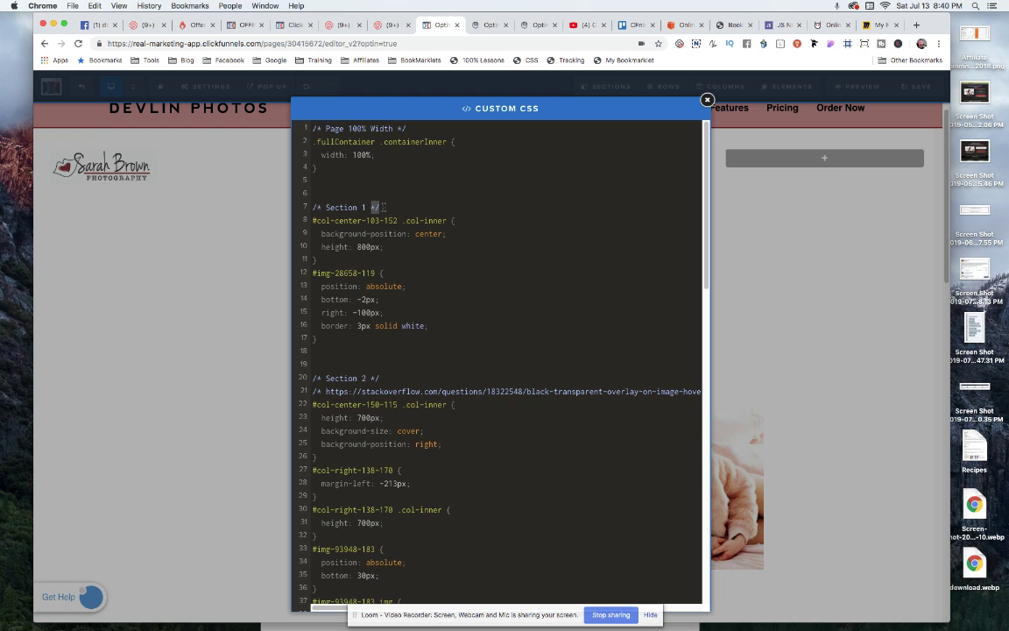
key("BackSpace")
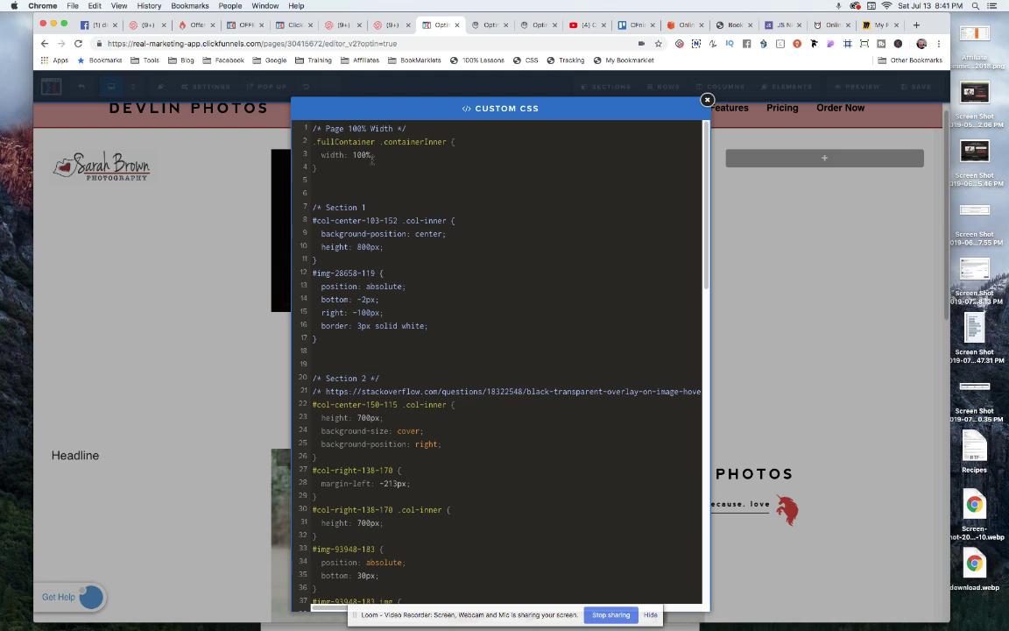
left_click(173, 197)
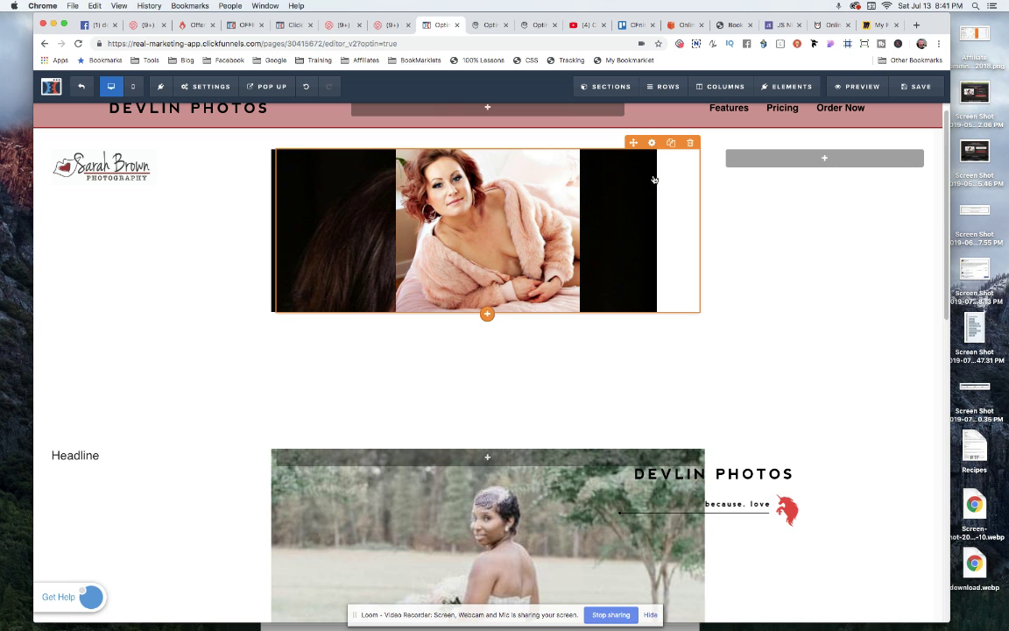
left_click(652, 143)
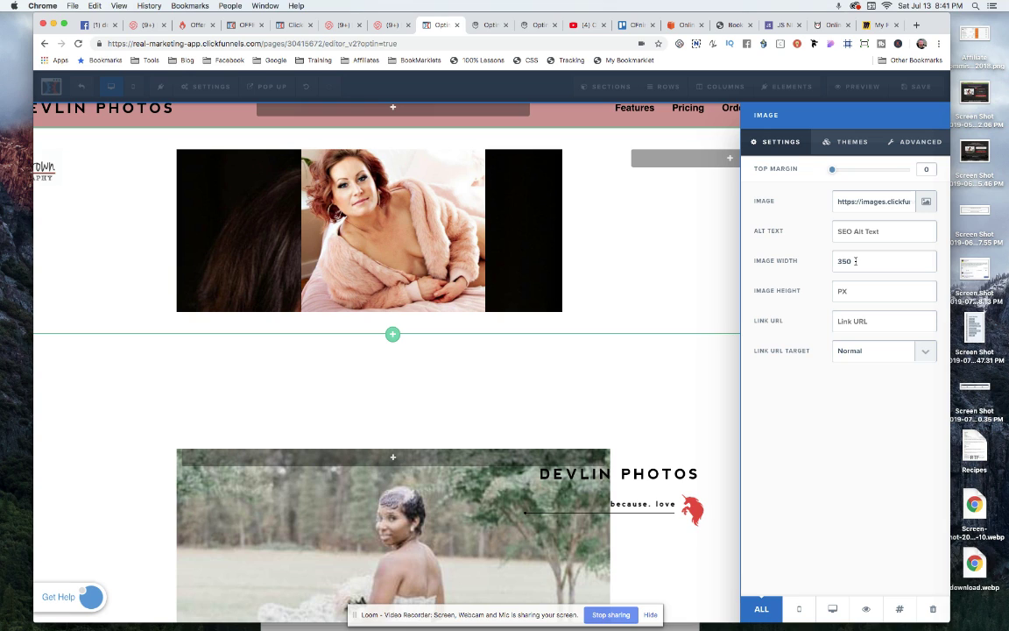
left_click(902, 141)
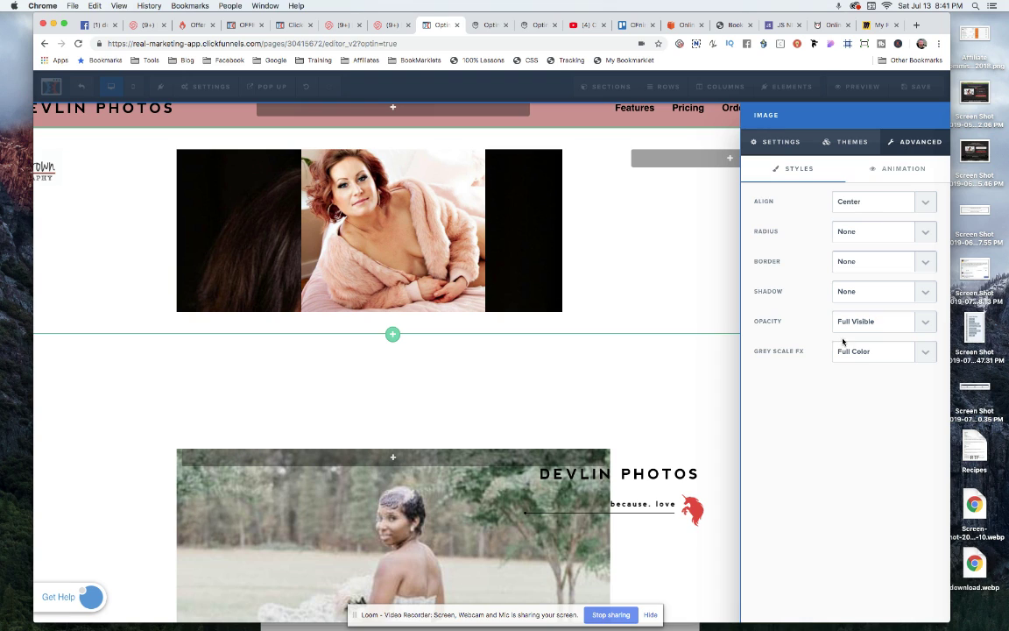
left_click(782, 144)
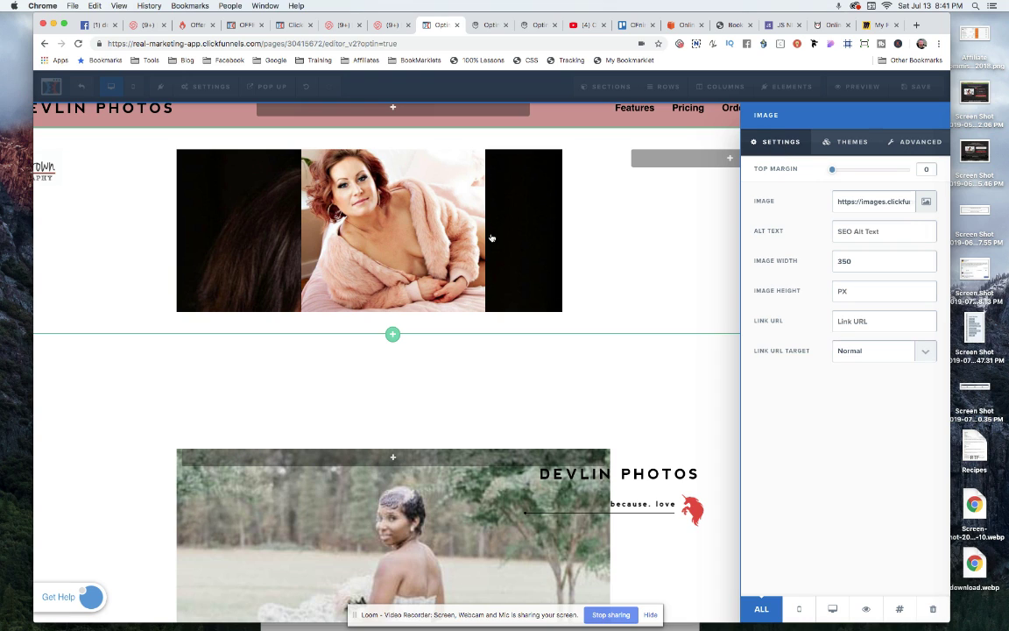
left_click(368, 206)
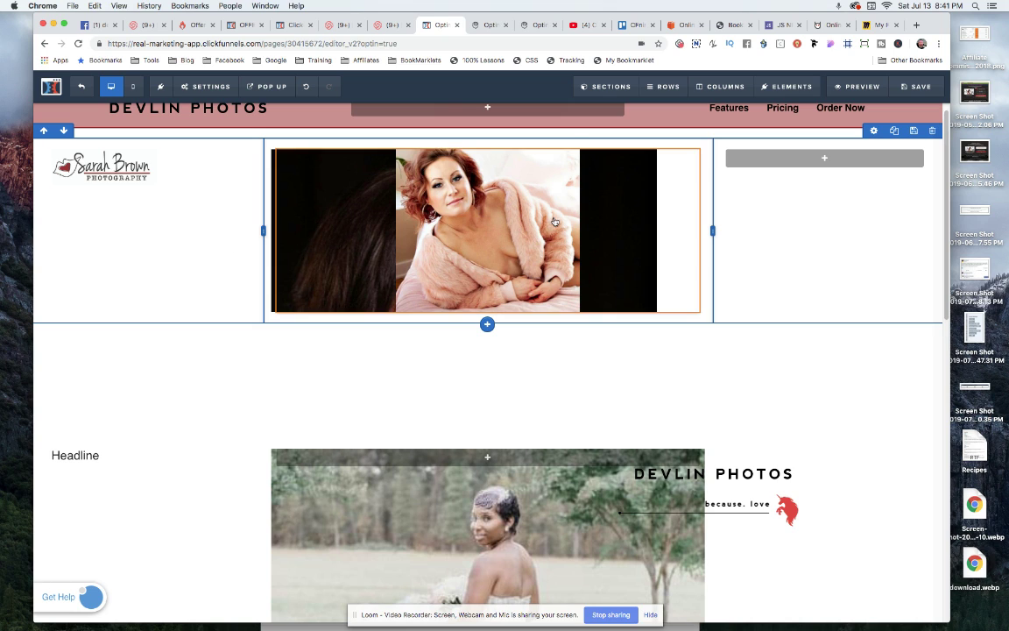
Add */ after the /* Section 1 comment so its CSS rules apply again
left_click(524, 61)
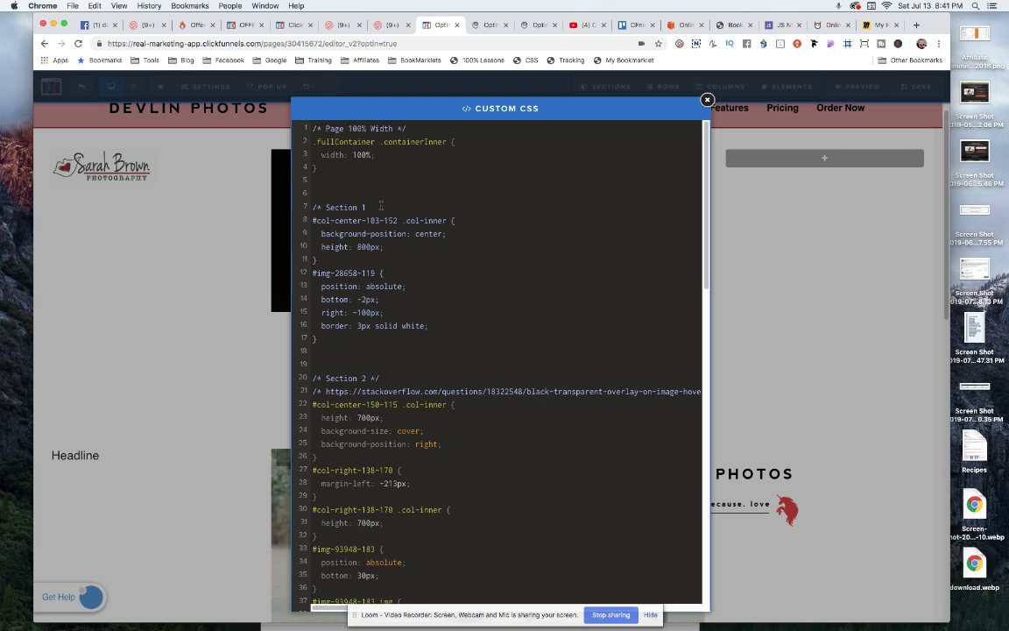
left_click(381, 207)
type("*/")
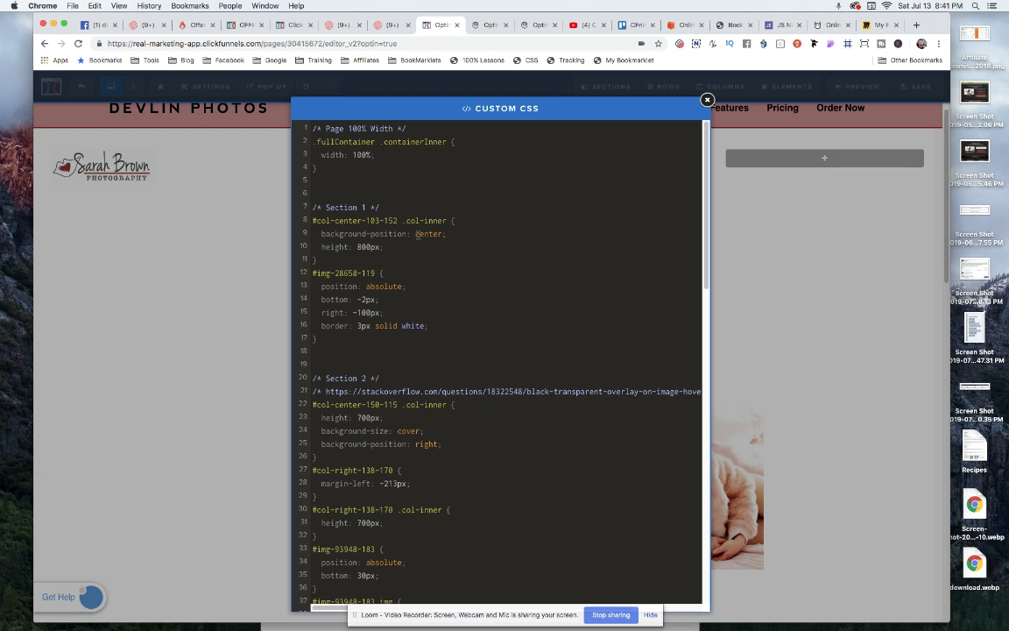
left_click(815, 215)
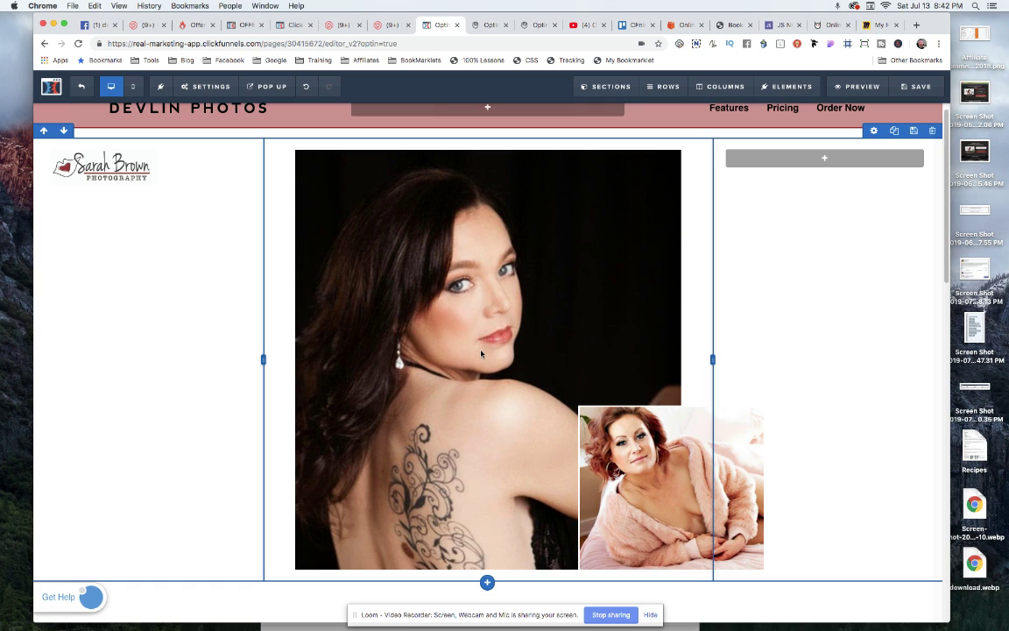
Prefix the height: 800px line with //, preview the collapsed section, then reopen the CSS
left_click(532, 61)
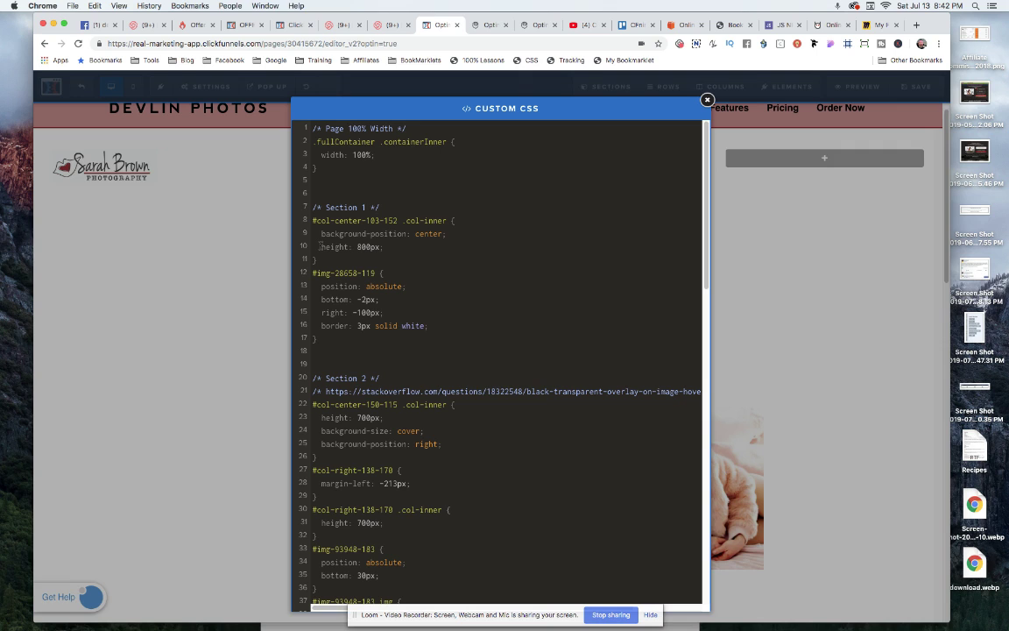
left_click(233, 270)
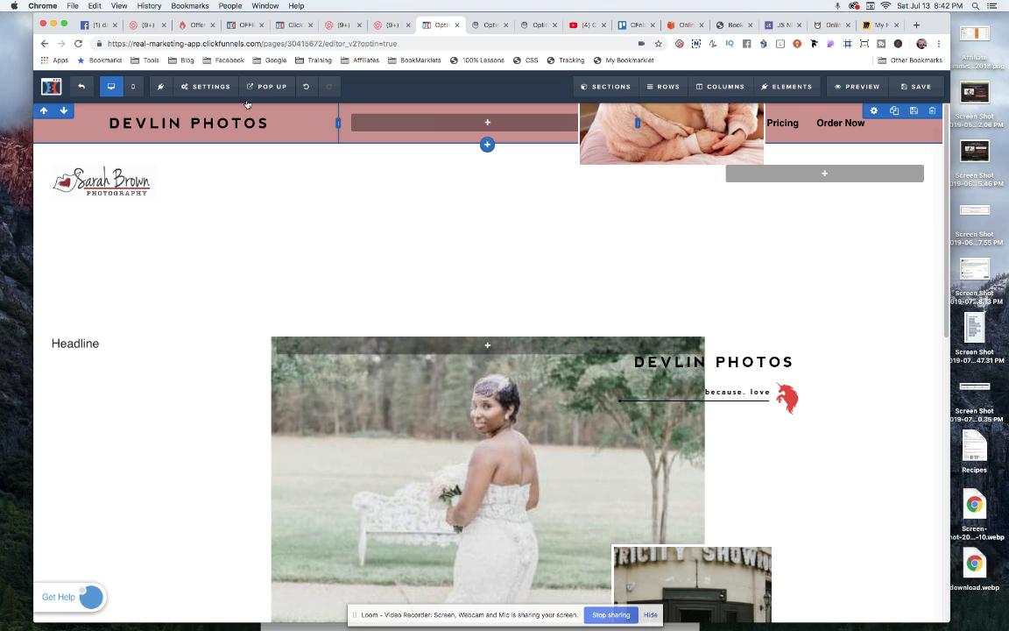
left_click(531, 59)
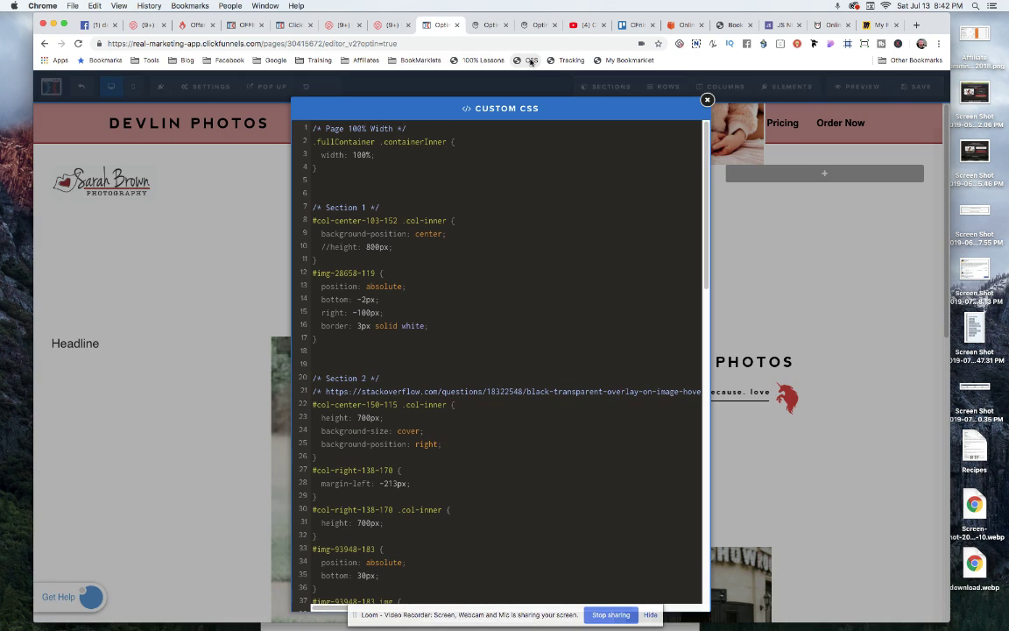
Remove the // before height on line 10 and change 800px to 8px
left_click(330, 246)
key("BackSpace")
key("BackSpace")
left_click_drag(360, 246, 370, 247)
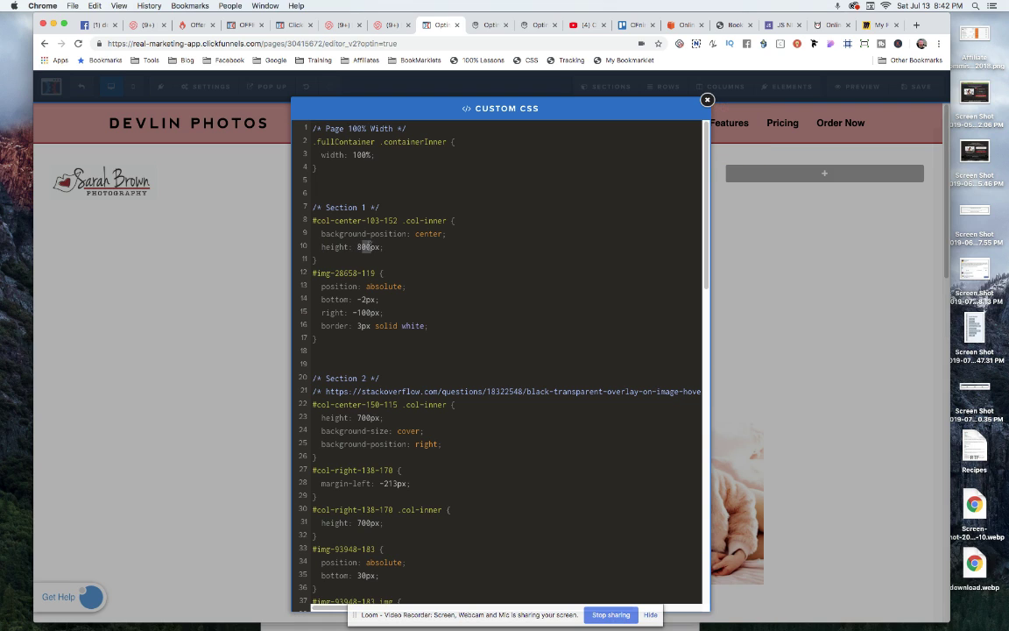
key("BackSpace")
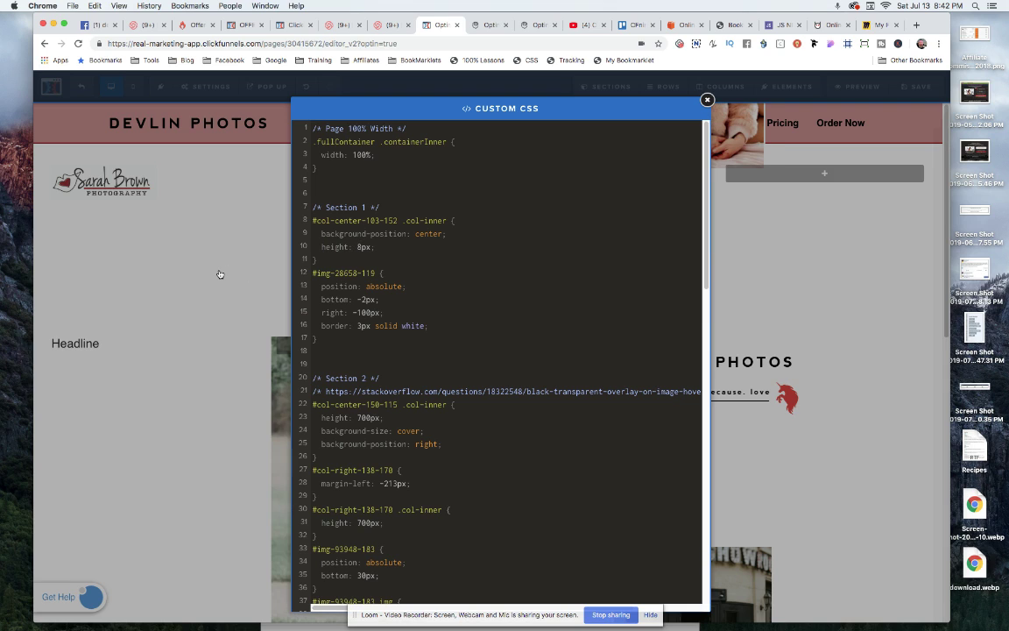
left_click(220, 275)
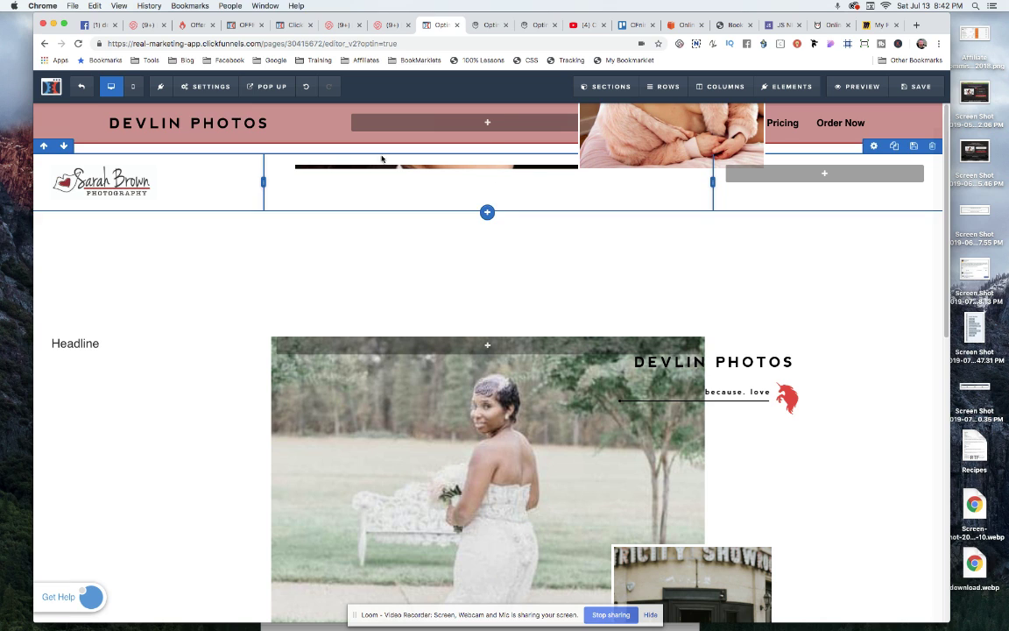
Type 00 so line 10 reads height: 800px, highlighting the height and absolute positioning rules
left_click(524, 61)
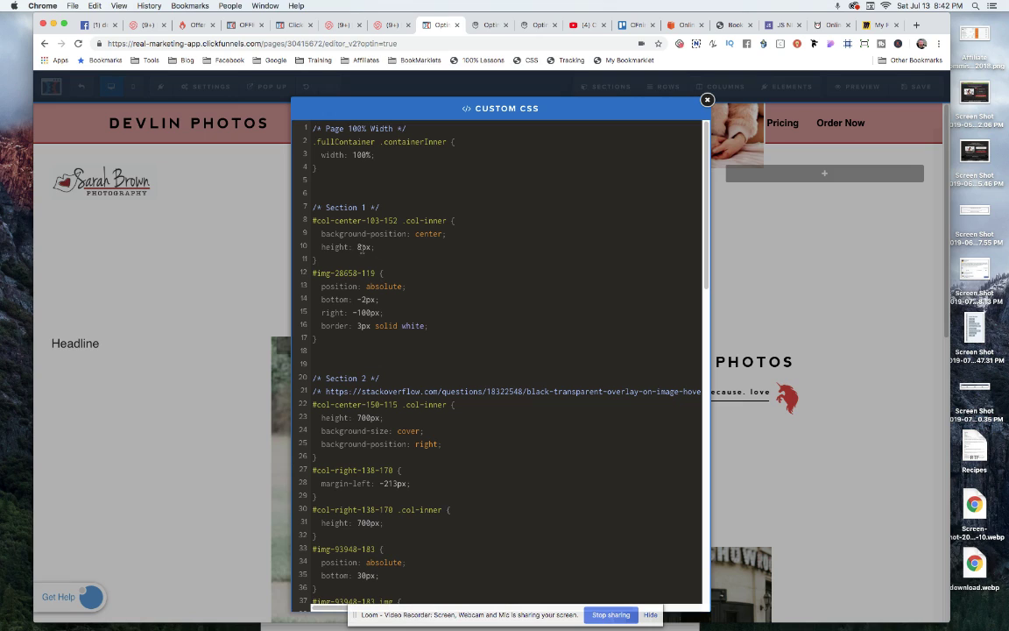
type("00")
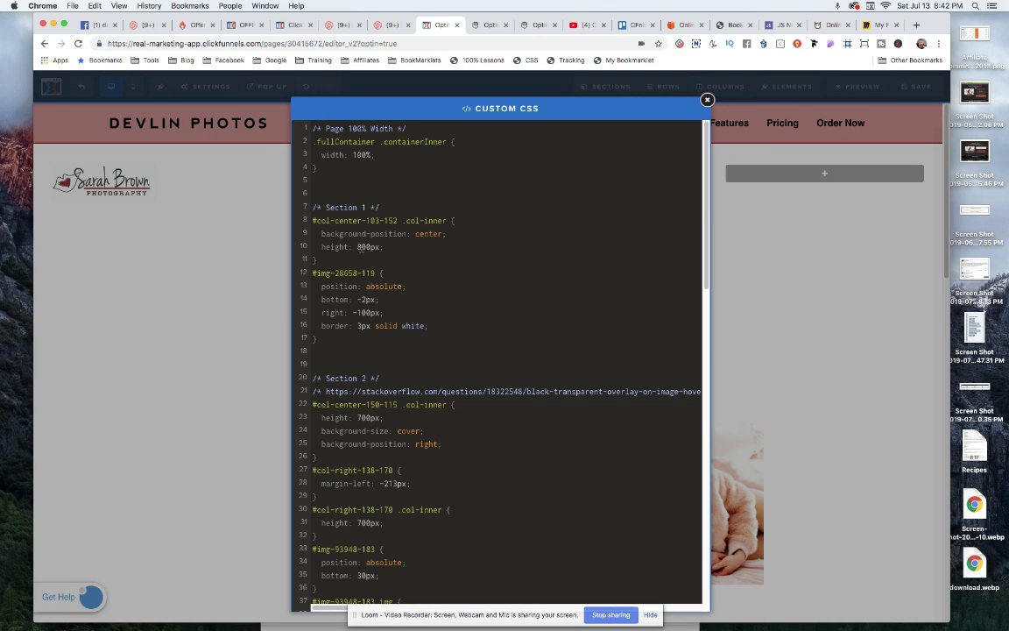
left_click_drag(357, 246, 392, 242)
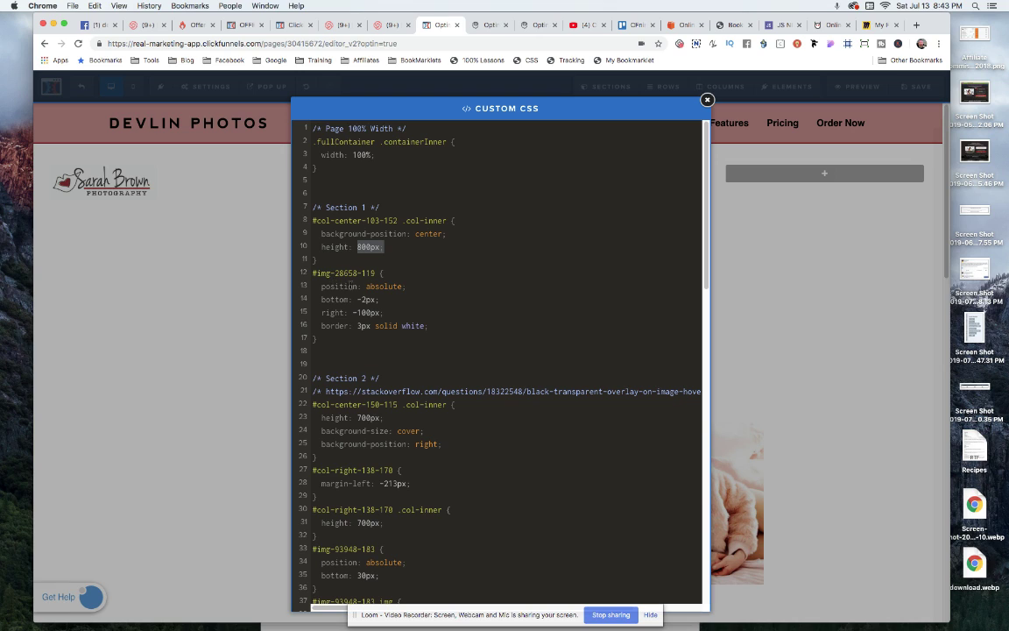
left_click_drag(321, 288, 401, 287)
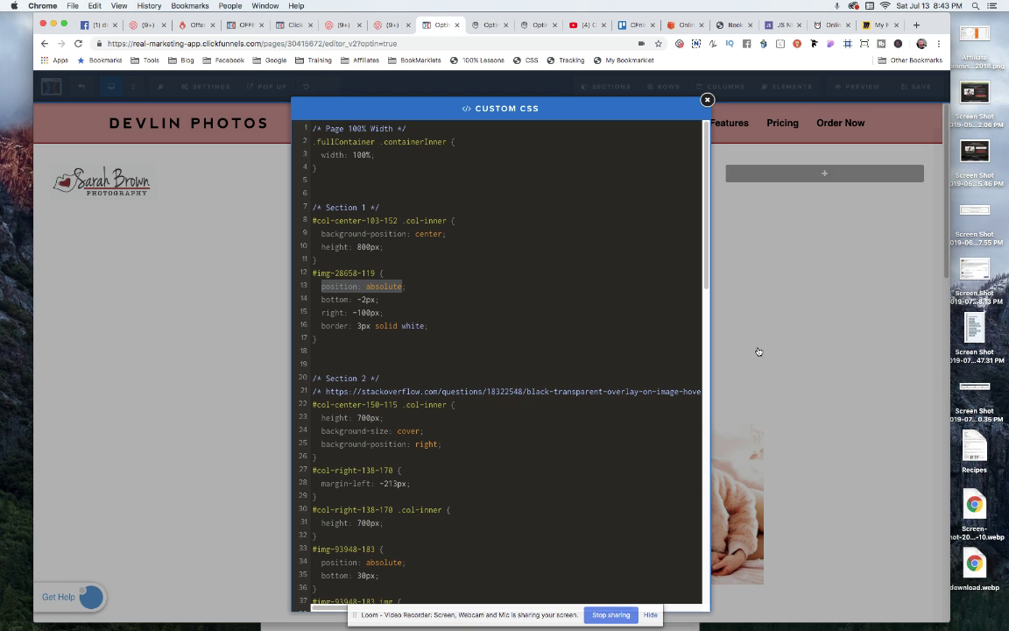
left_click(784, 350)
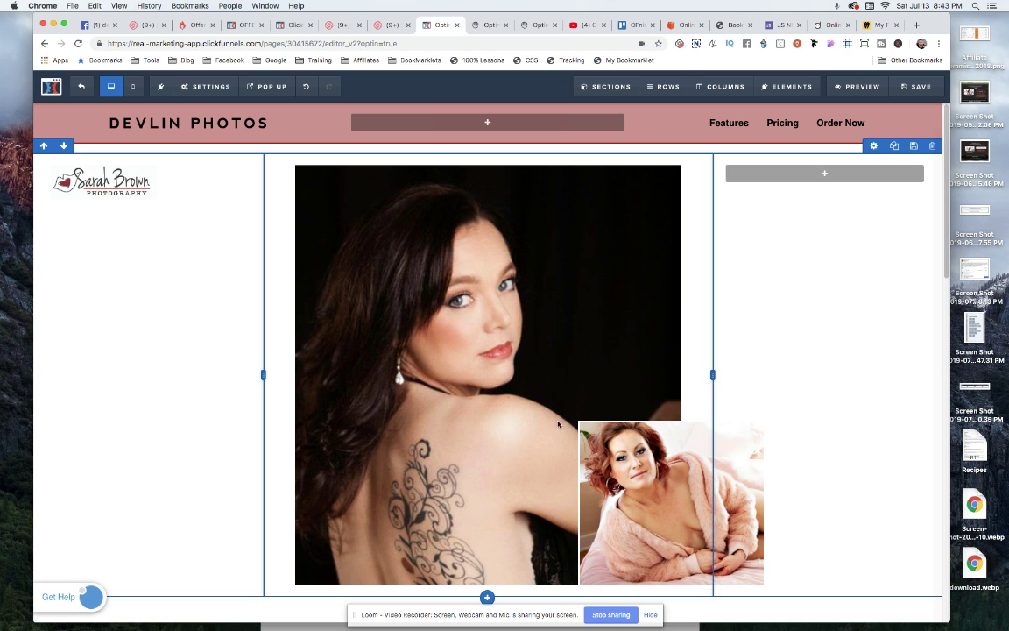
Change line 15 to right: 0px, previewing the inset photo's position between edits
left_click(530, 61)
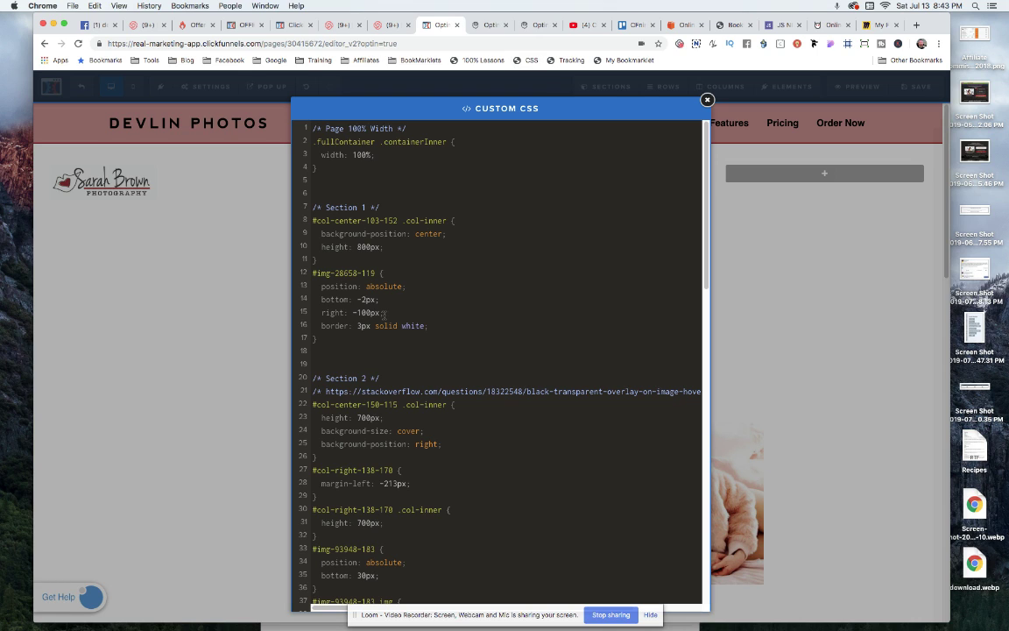
left_click(833, 340)
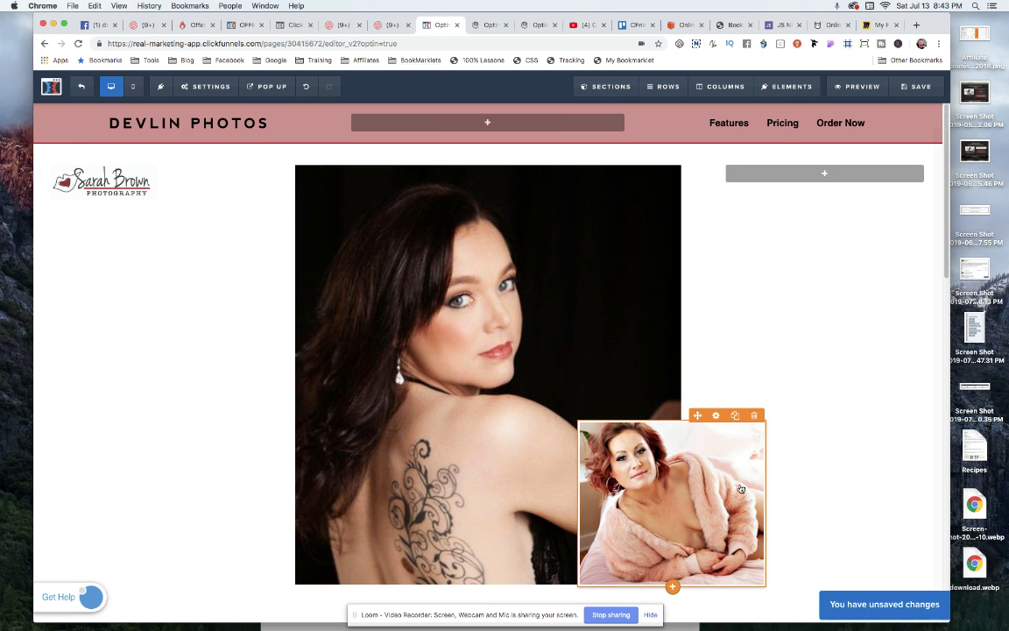
left_click(530, 60)
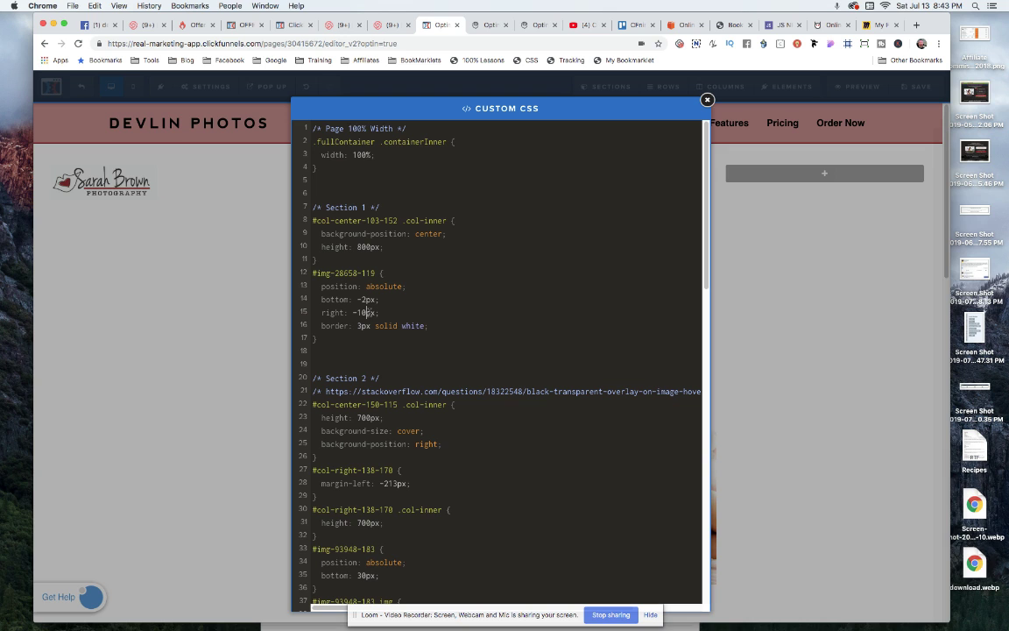
key("Escape")
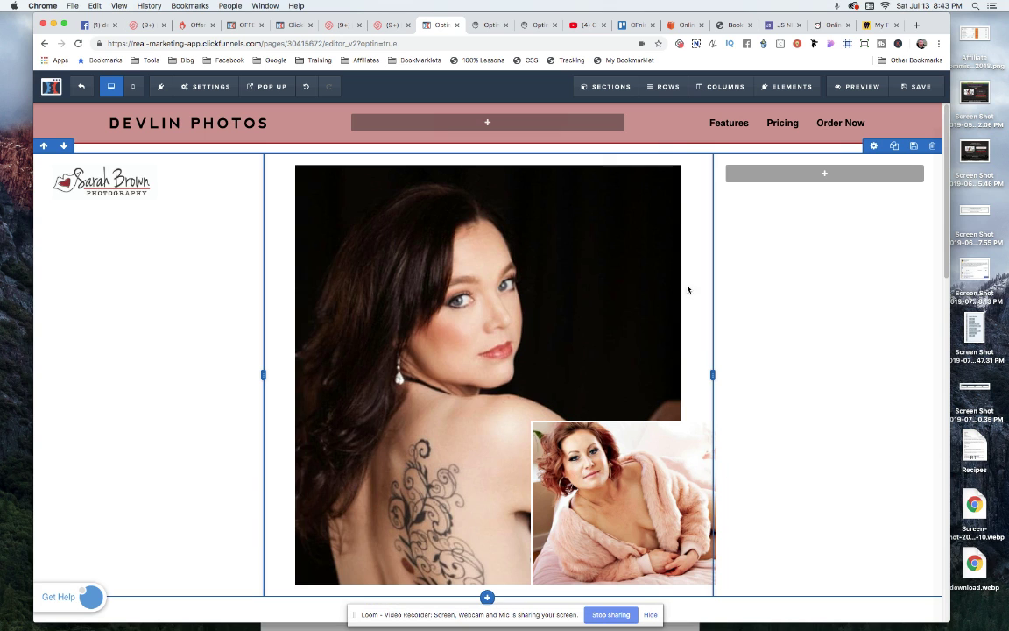
left_click(532, 61)
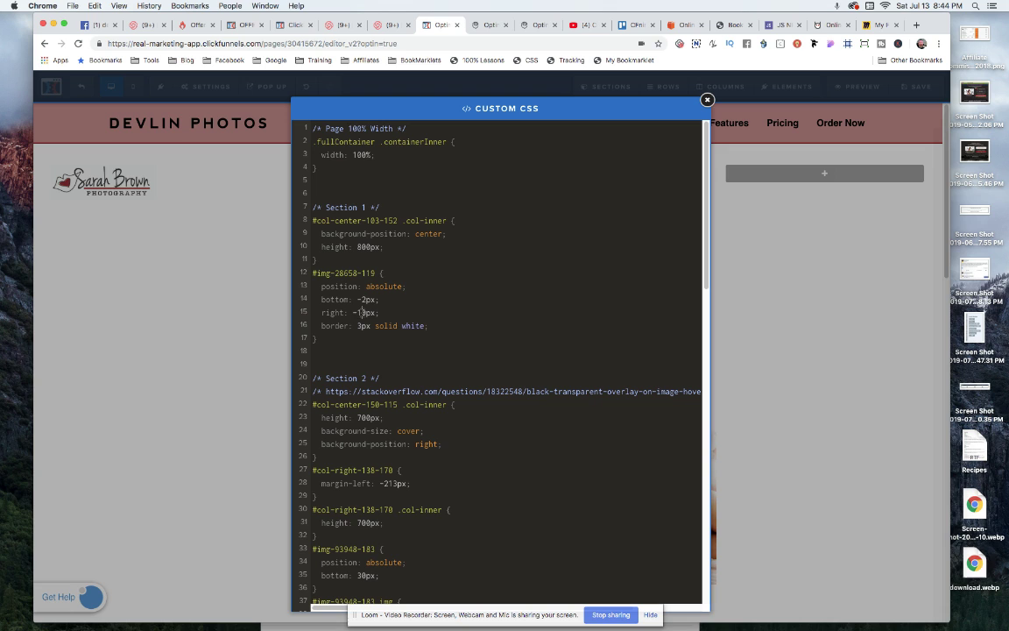
left_click_drag(362, 312, 353, 311)
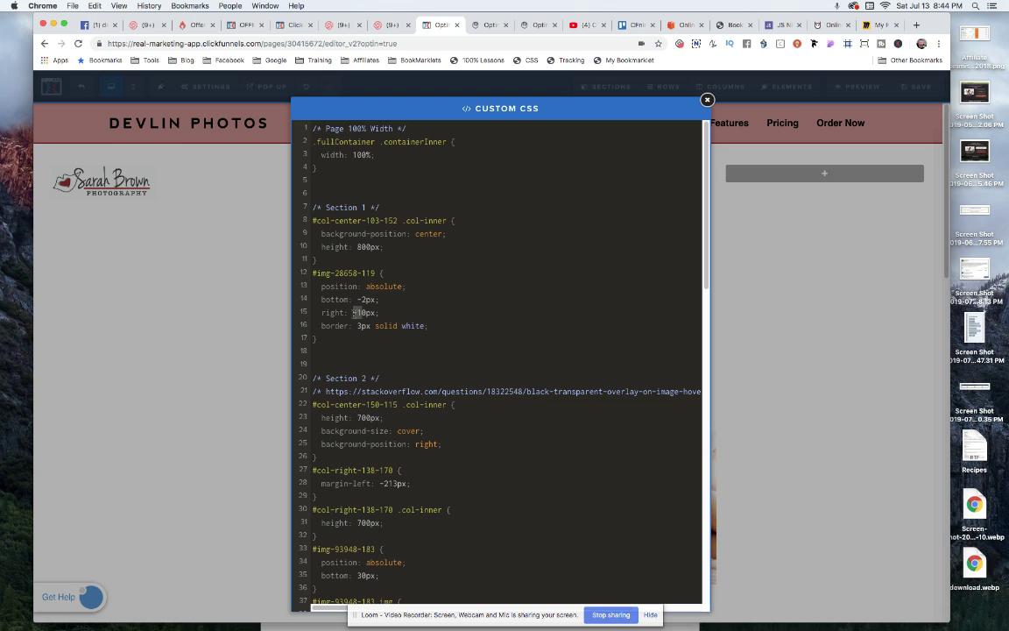
left_click(864, 316)
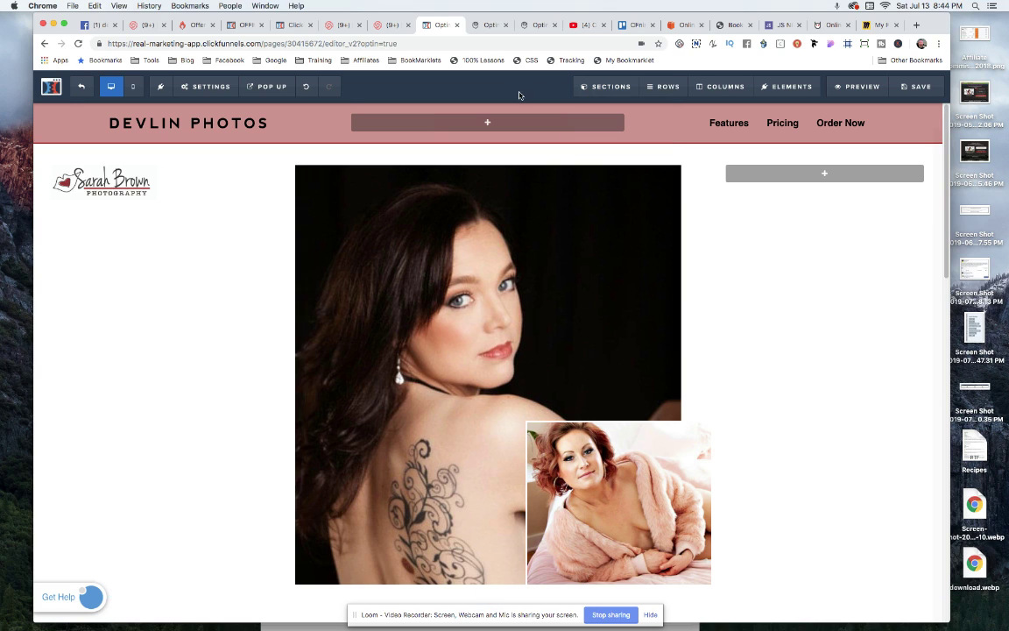
Set line 15 to right: -100px, then highlight the inset photo's white border rule
left_click(529, 59)
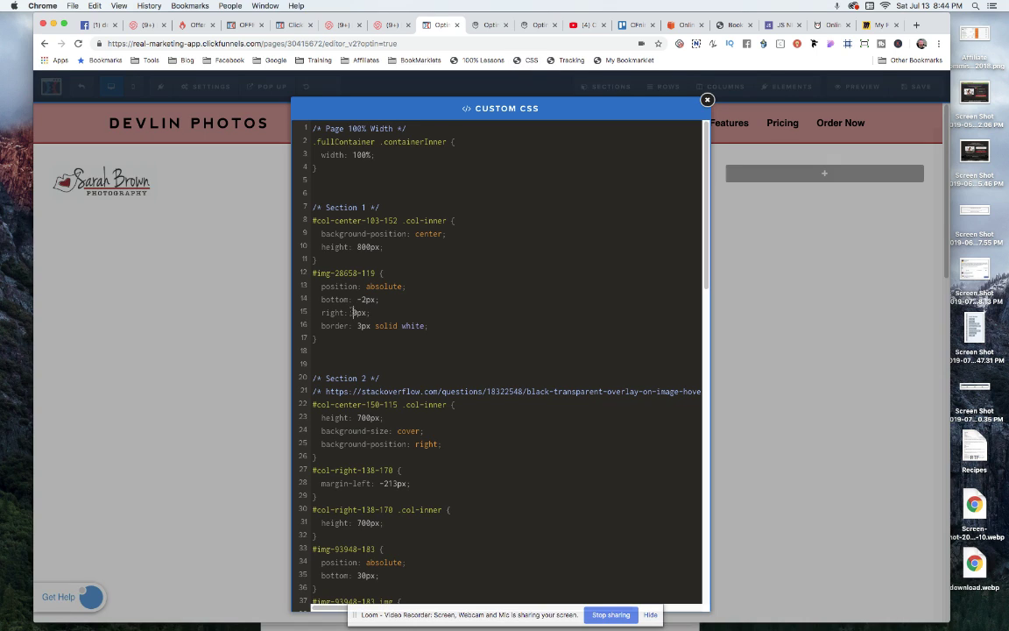
type("-10")
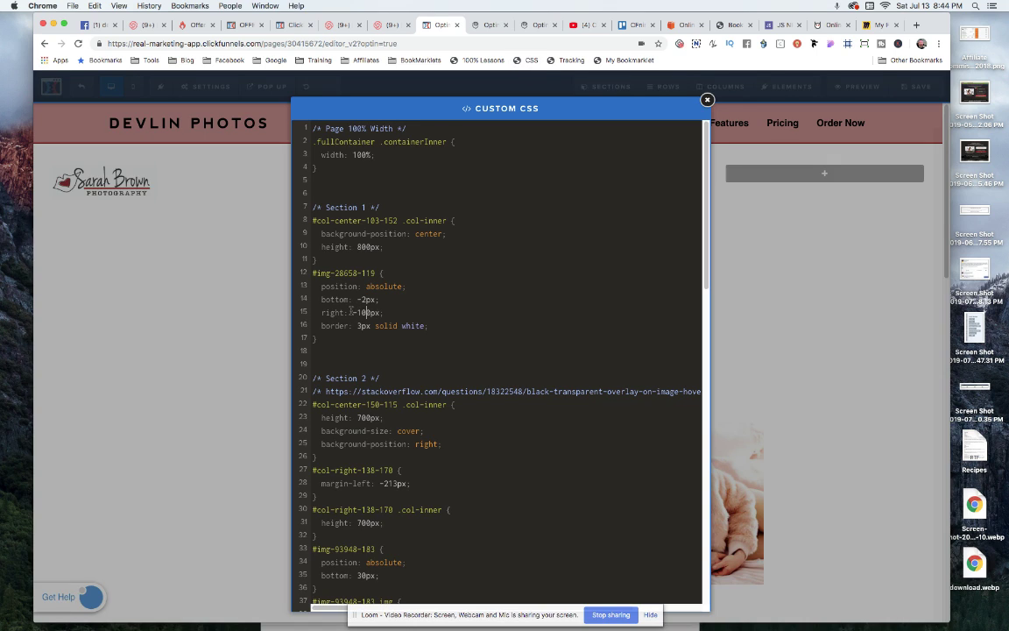
left_click(815, 333)
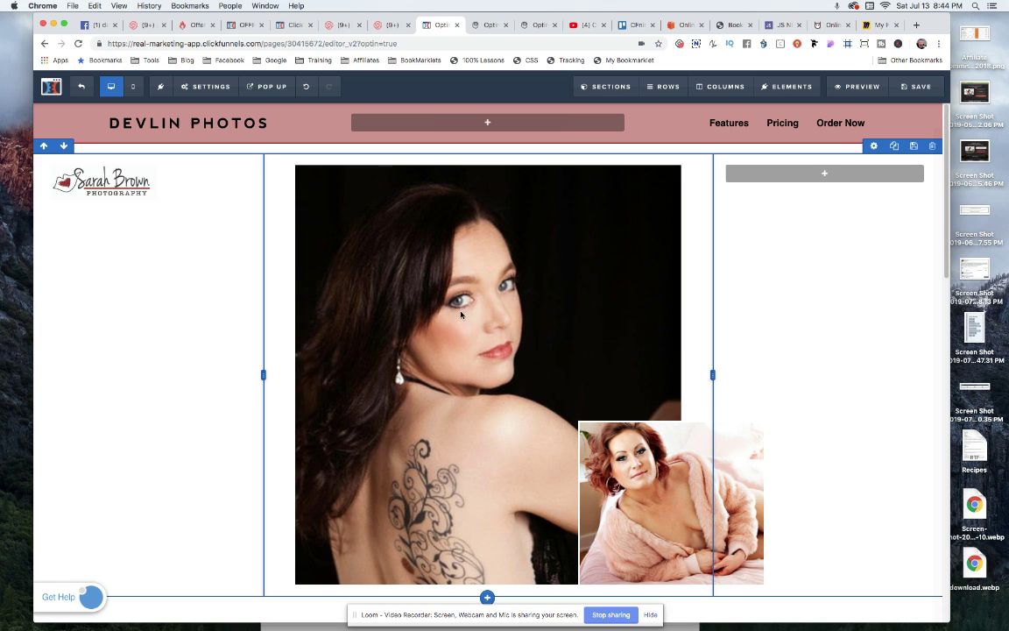
left_click(529, 60)
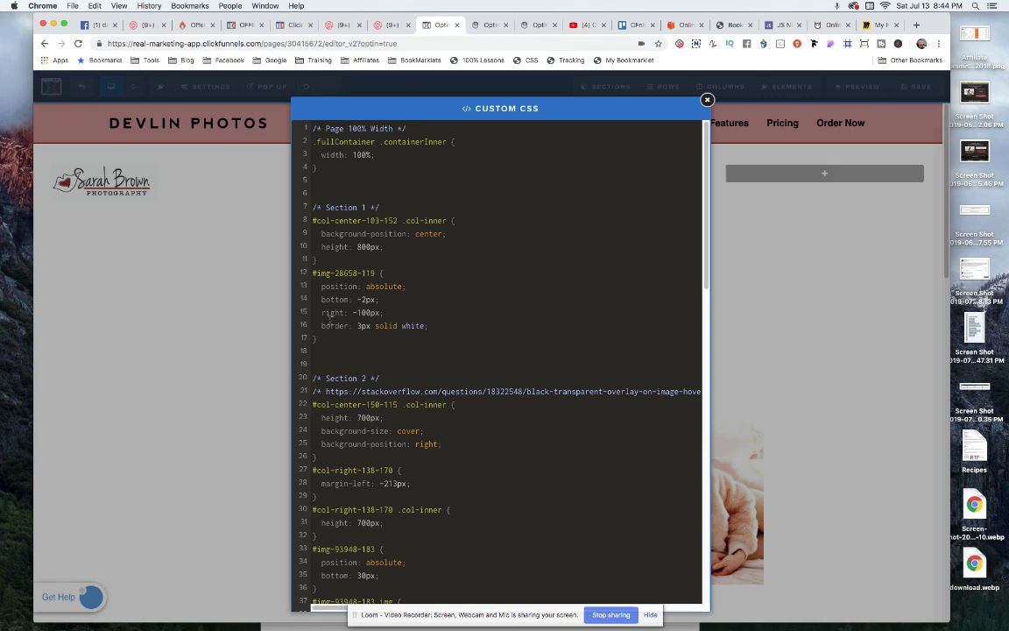
left_click_drag(321, 324, 434, 328)
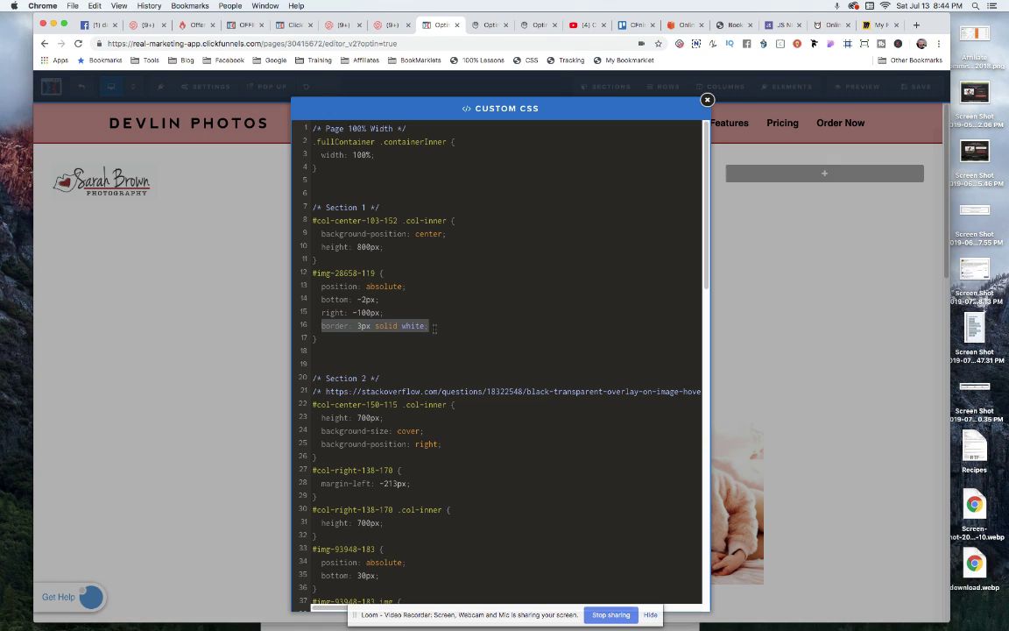
left_click(750, 378)
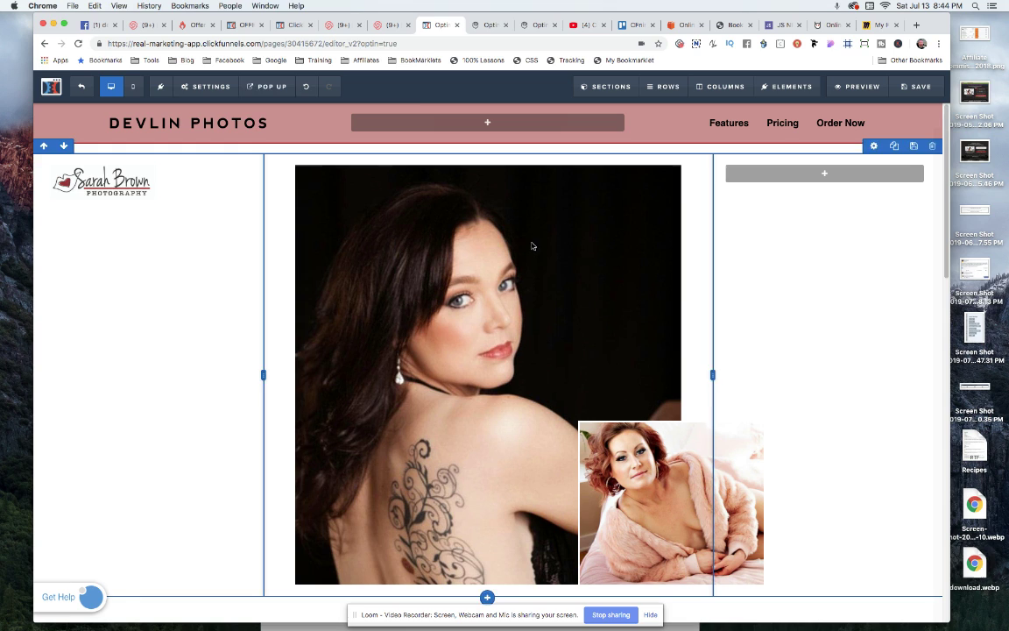
left_click(571, 60)
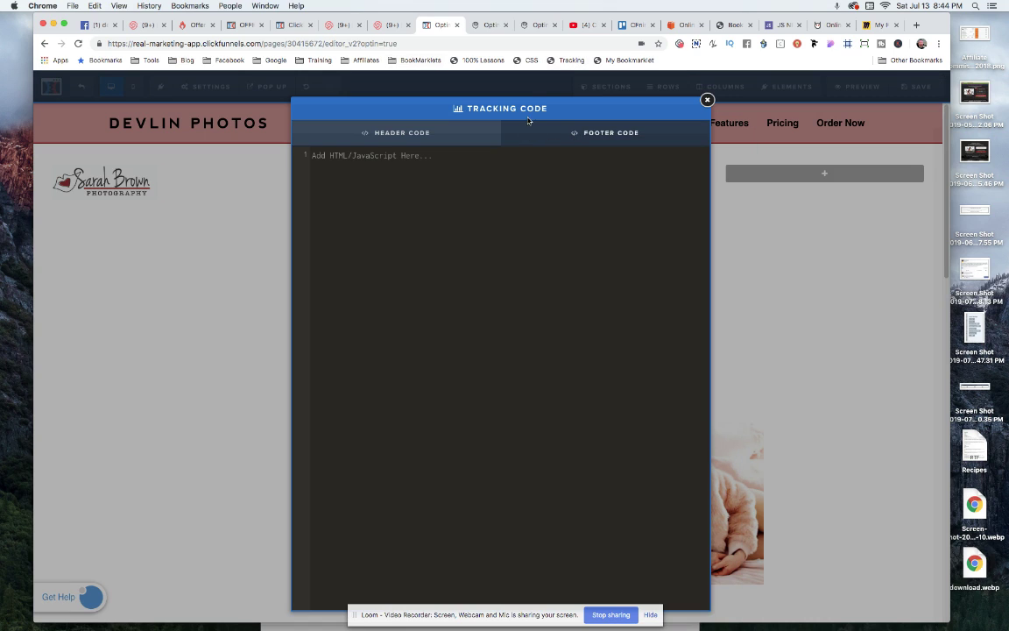
left_click(527, 61)
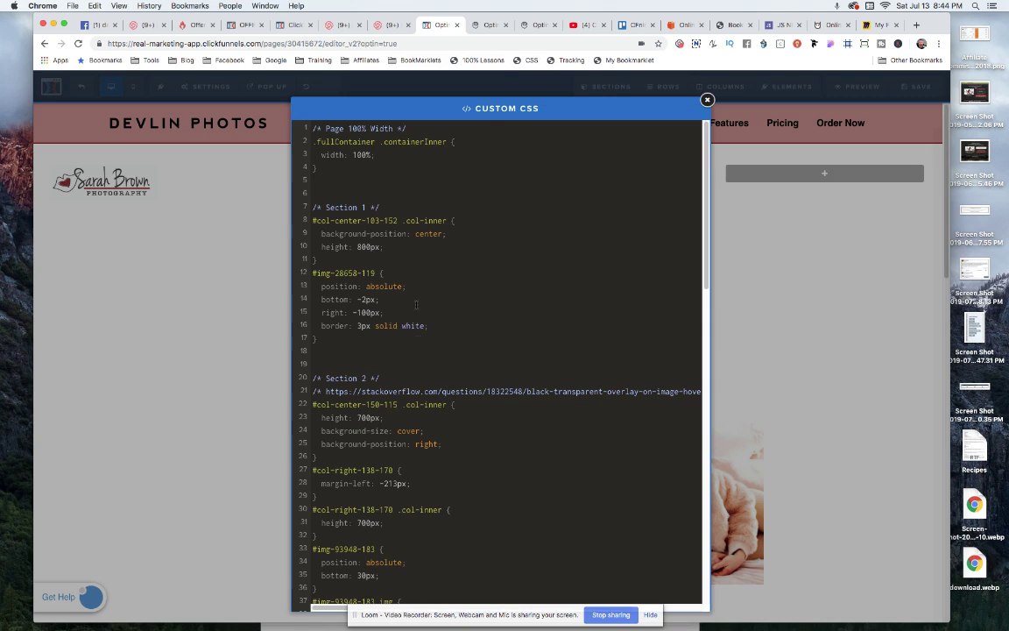
left_click_drag(322, 341, 308, 127)
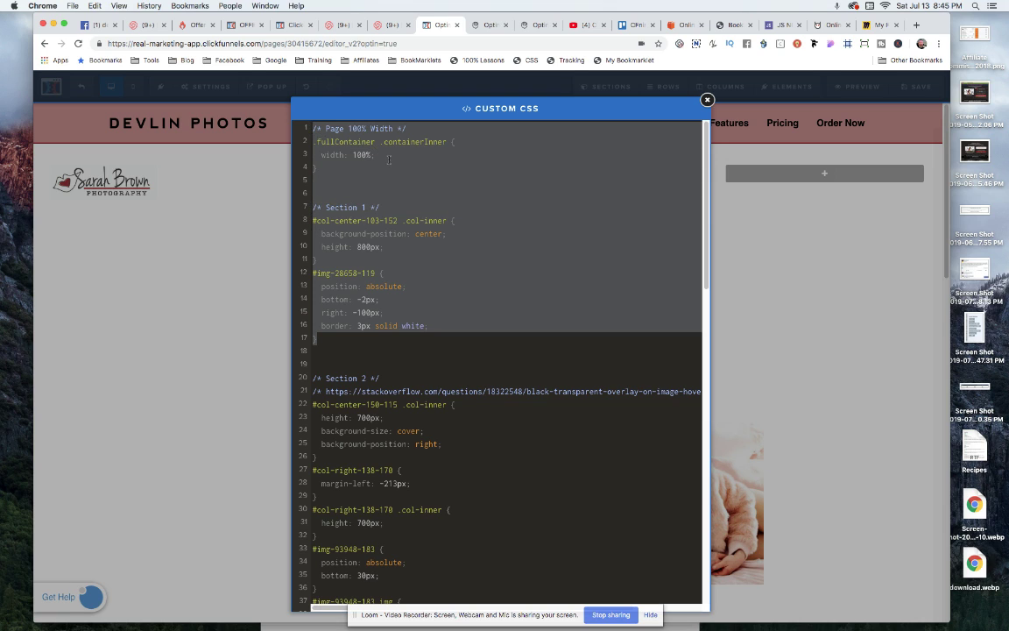
left_click(809, 394)
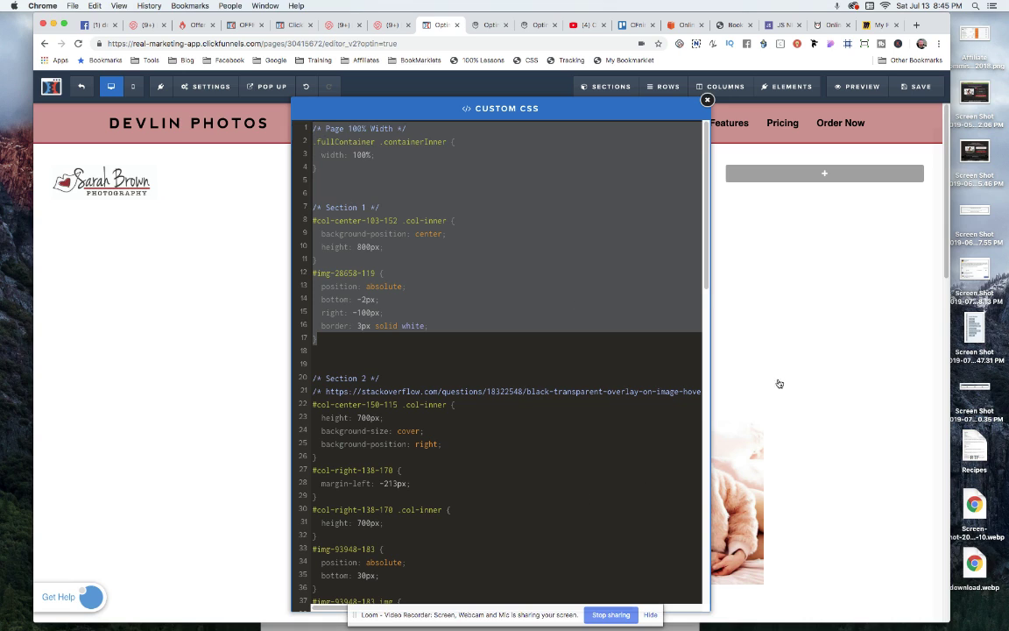